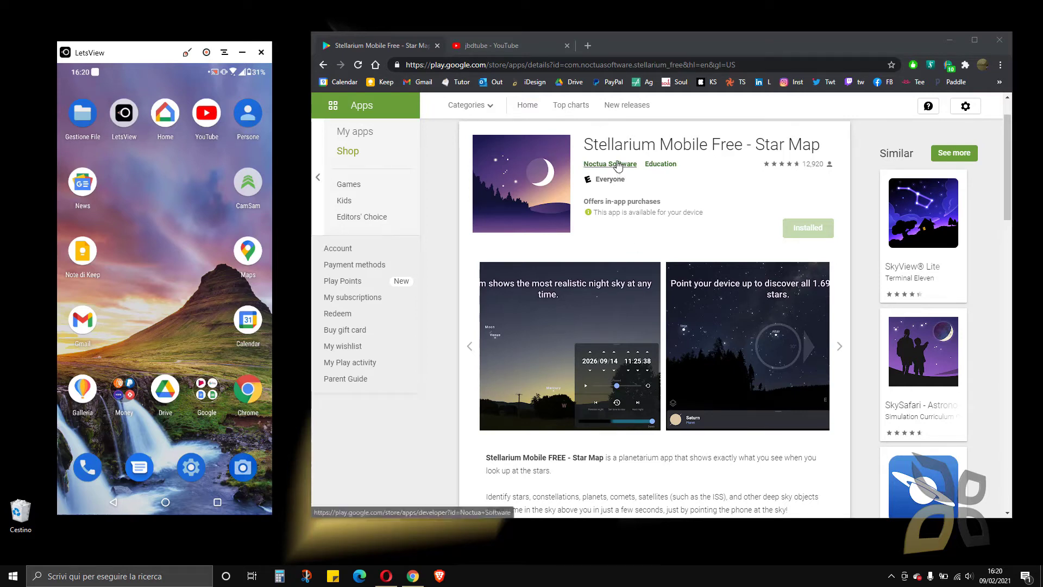
Step: Browse the Stellarium app's screenshots back and forth on its store listing
mouse_move(584, 144)
left_mouse_down()
mouse_move(823, 140)
mouse_move(613, 147)
left_mouse_up()
left_click(605, 154)
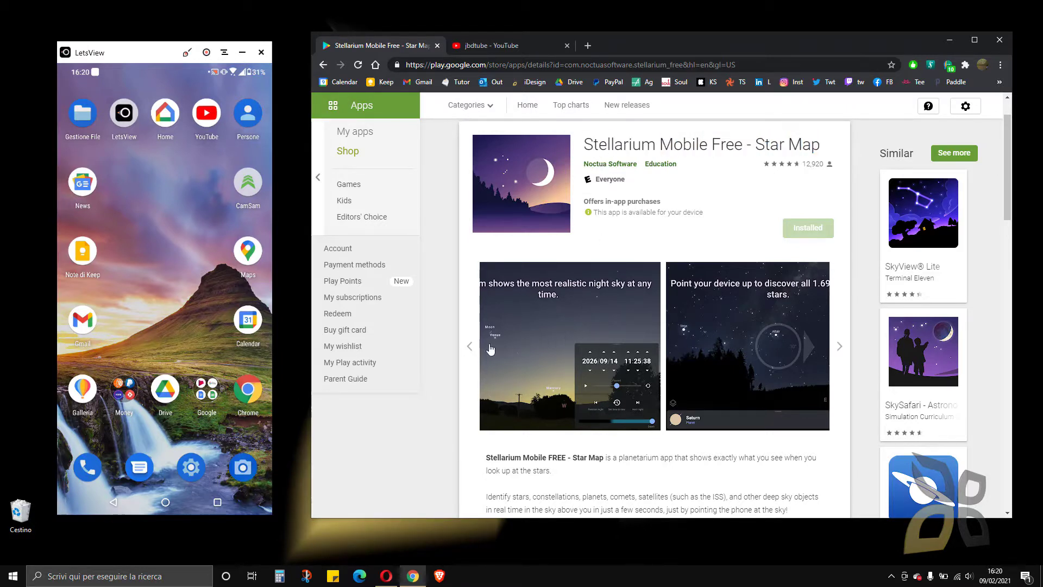
left_click(469, 346)
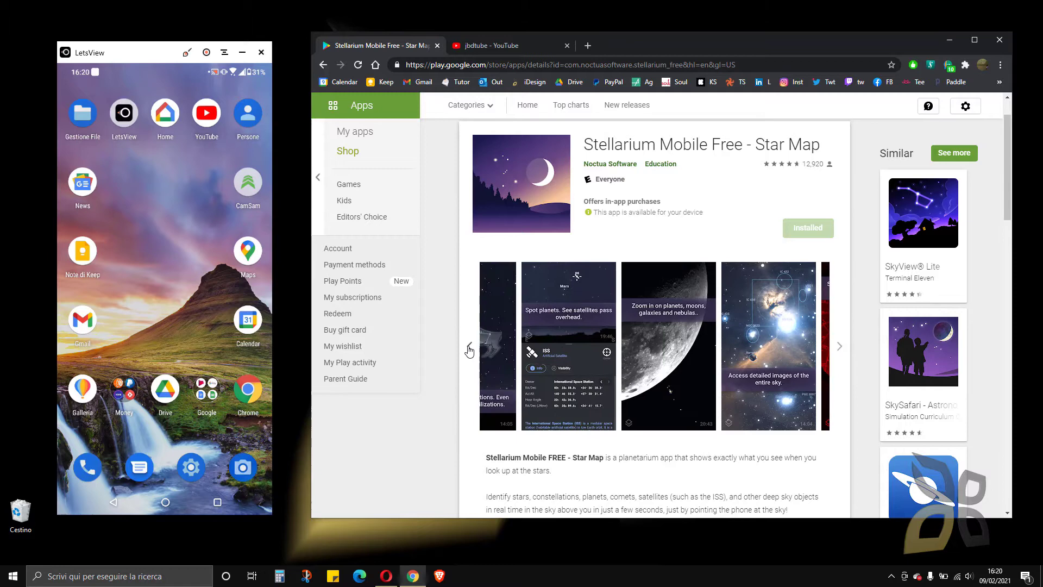
double_click(468, 349)
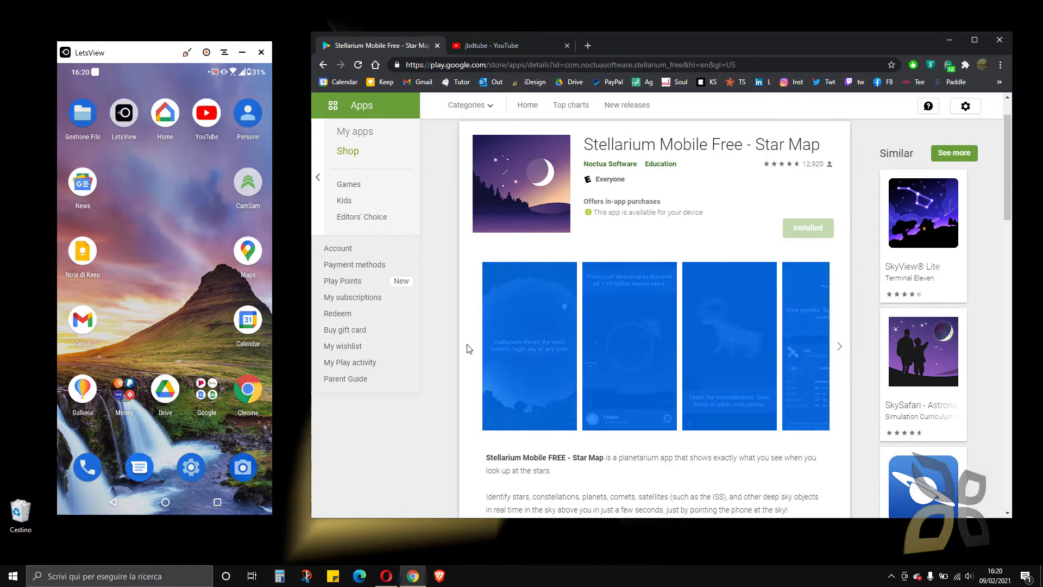
left_click(475, 311)
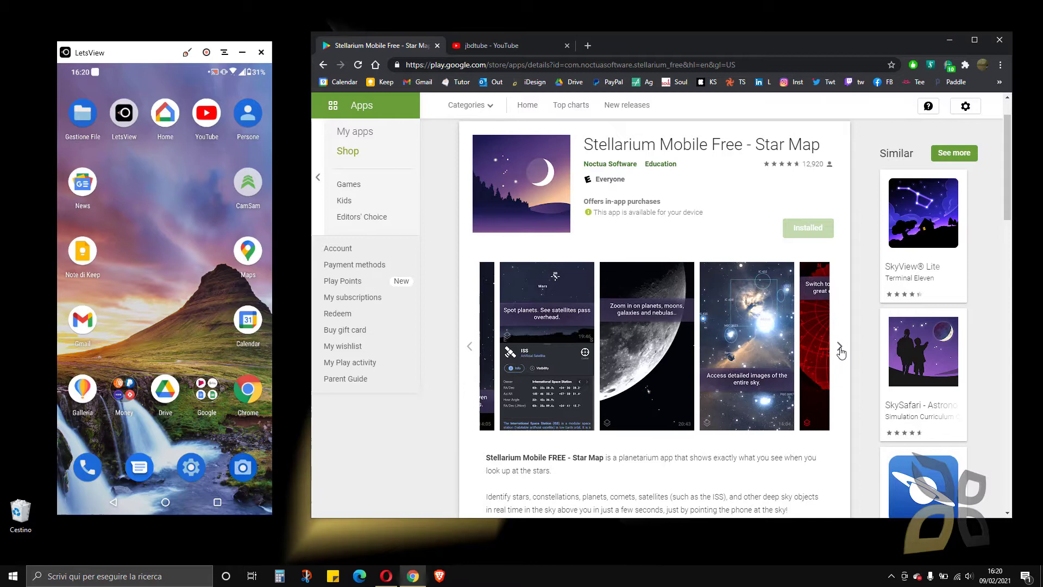
left_click(842, 351)
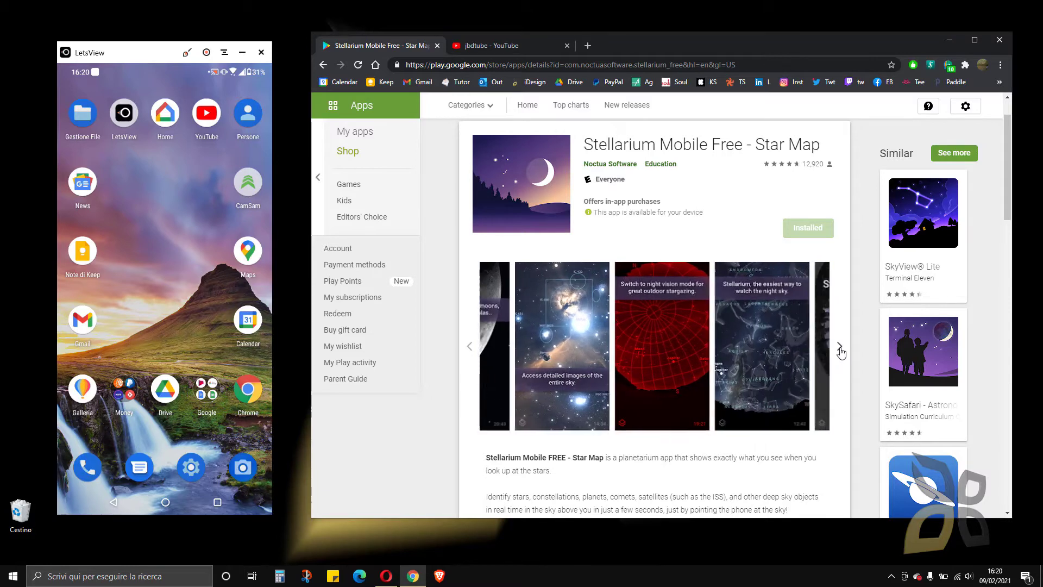
left_click(842, 351)
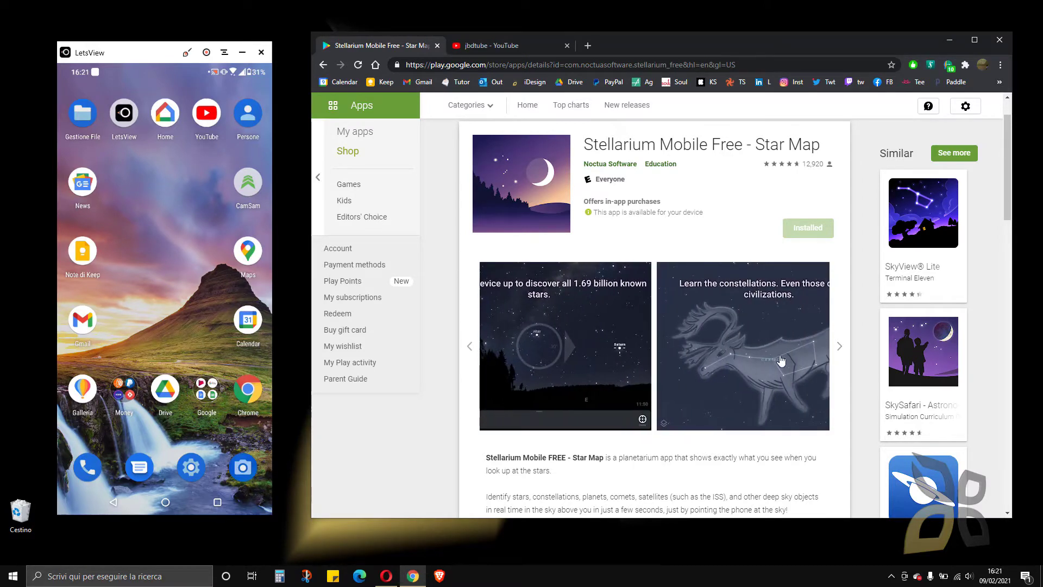
left_click(838, 349)
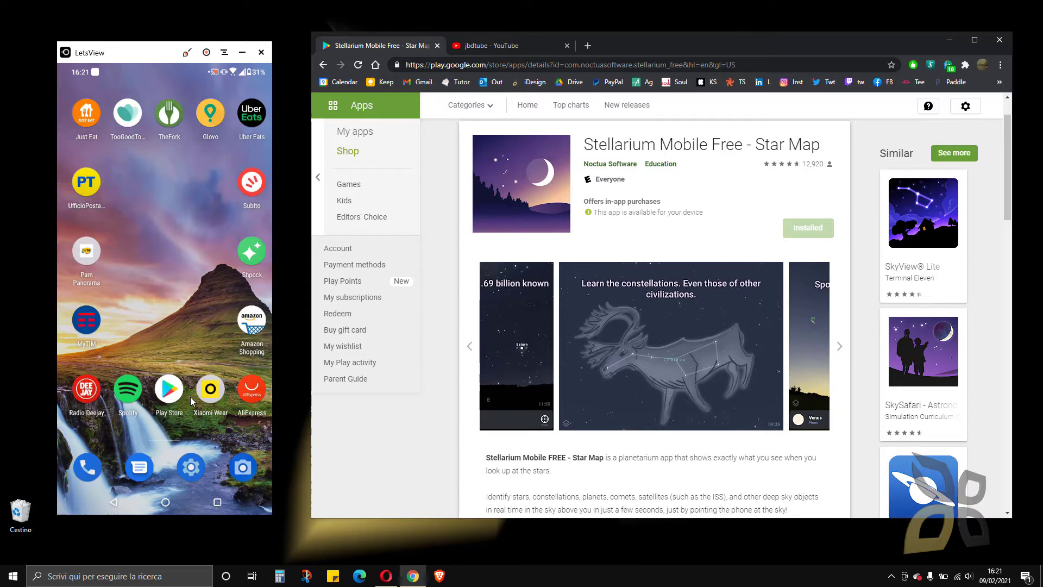
Step: Open the Stellarium Mobile Free page on the phone's Play Store via the recent 'stellarium' search
left_click(165, 391)
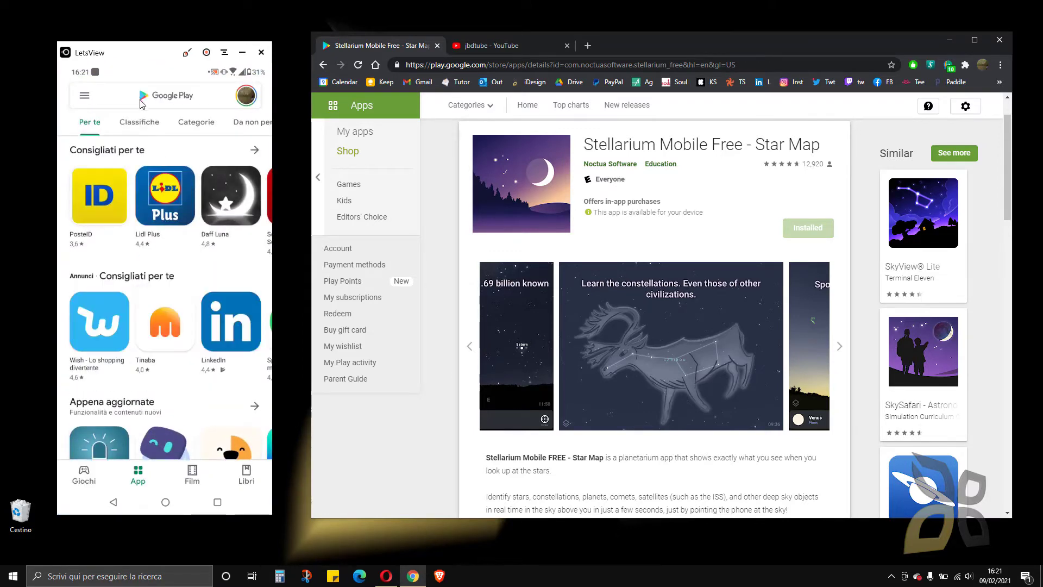
left_click(141, 98)
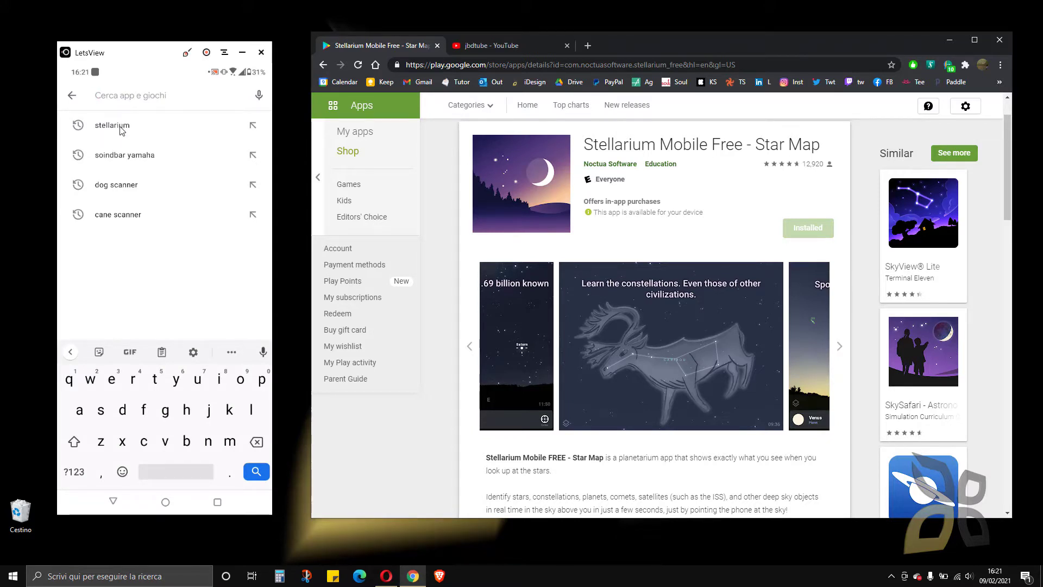
left_click(122, 129)
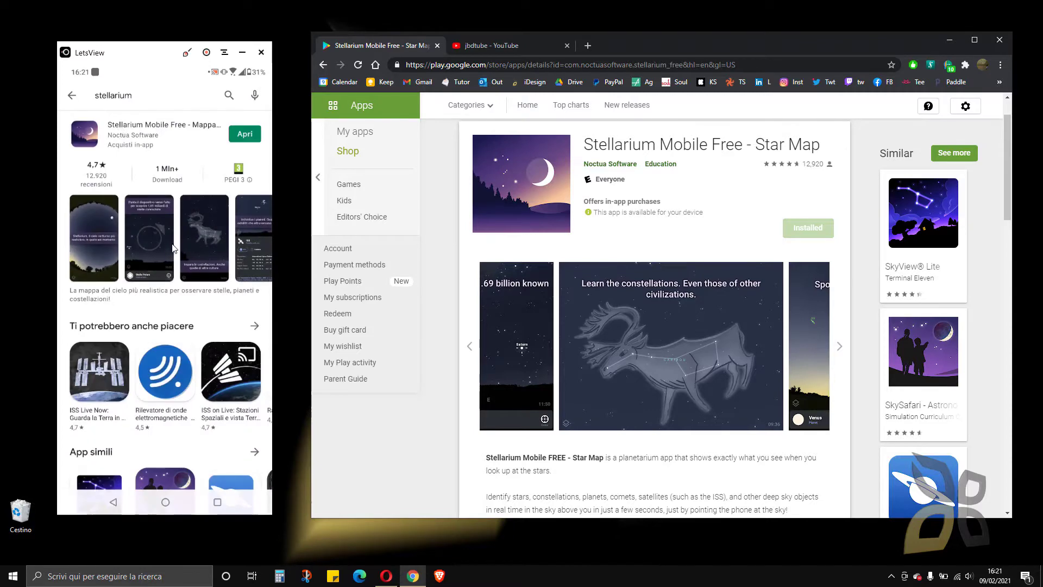
left_click(163, 131)
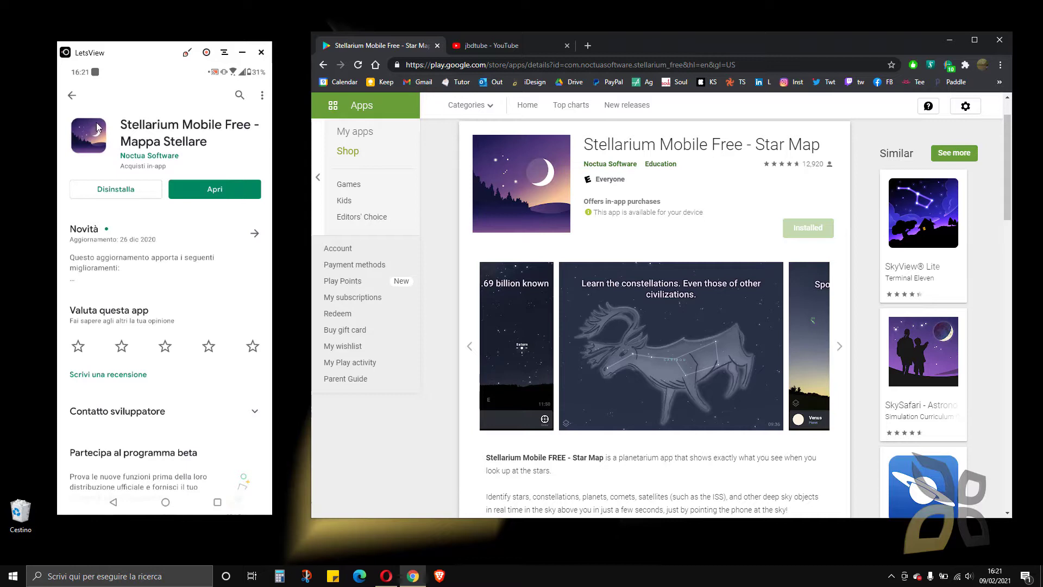
Step: Launch Stellarium Mobile and pan the sky toward Acquario, up to the zenith, then back to Balena
left_click(214, 190)
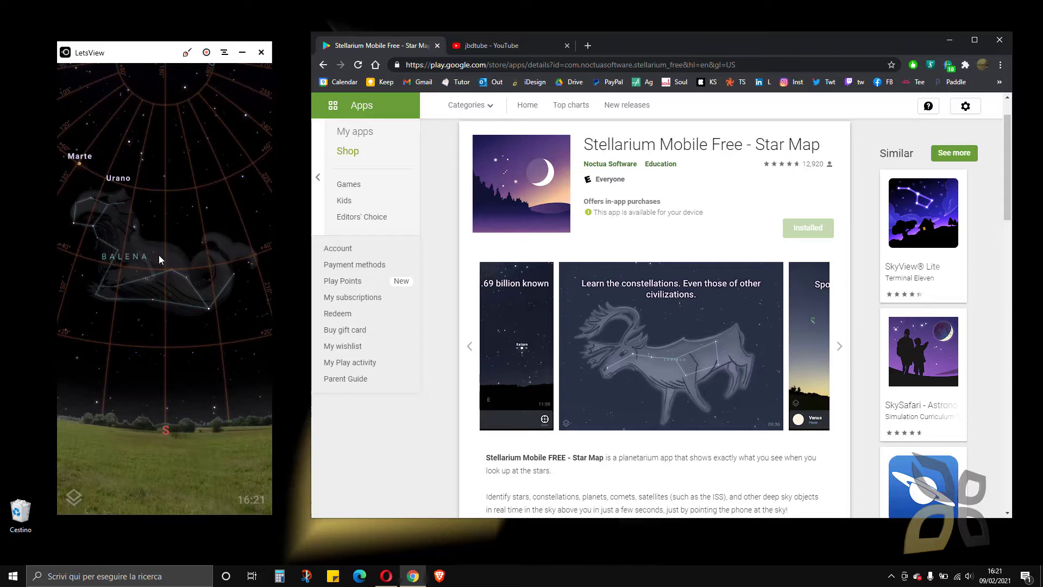
left_click(136, 287)
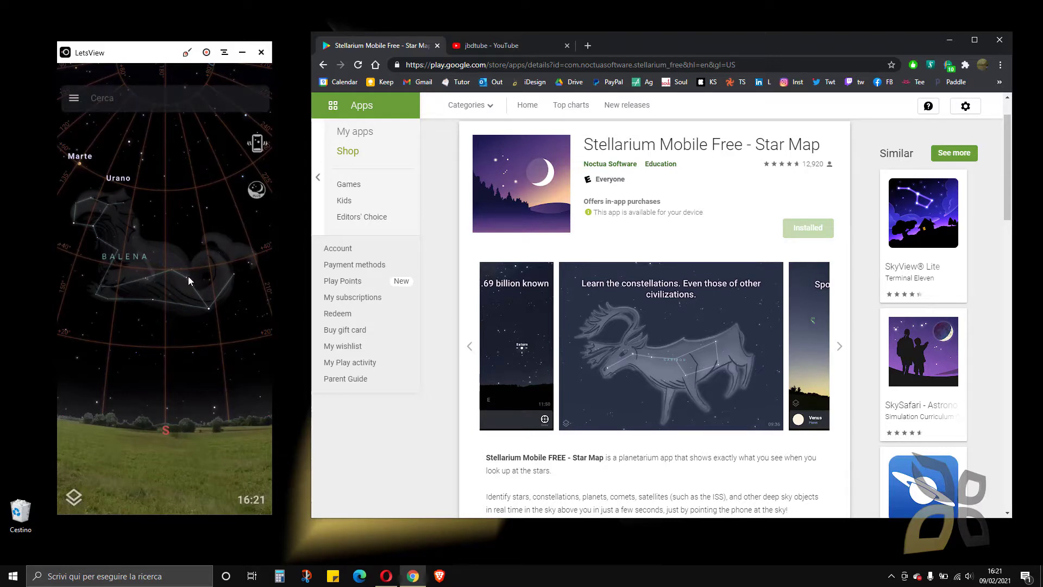
left_click_drag(190, 275, 107, 284)
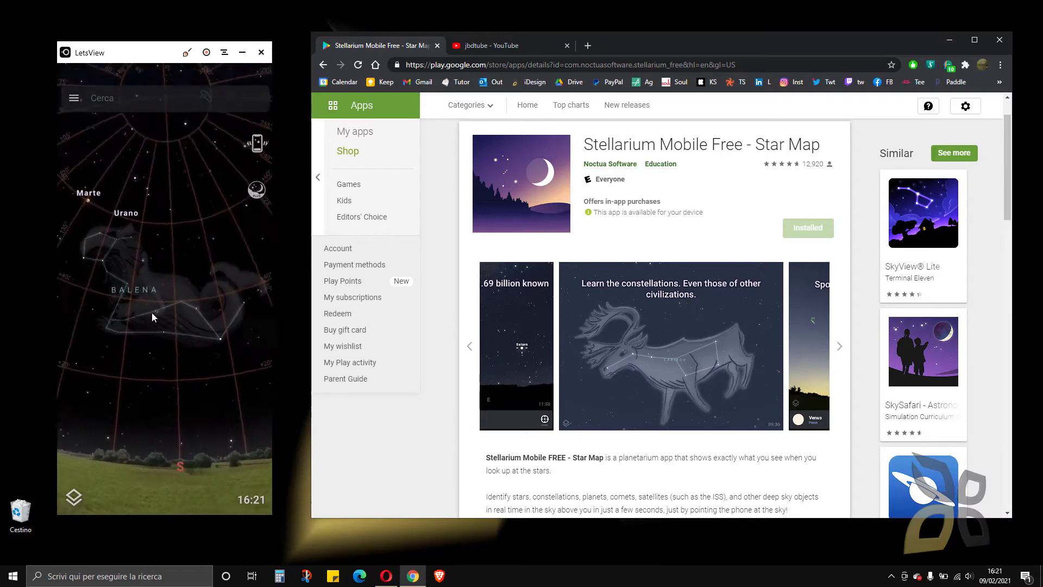
mouse_move(143, 199)
left_mouse_down()
mouse_move(176, 278)
mouse_move(171, 245)
mouse_move(187, 300)
mouse_move(170, 333)
mouse_move(112, 252)
mouse_move(164, 268)
mouse_move(183, 317)
mouse_move(139, 294)
mouse_move(154, 386)
mouse_move(124, 334)
left_mouse_up()
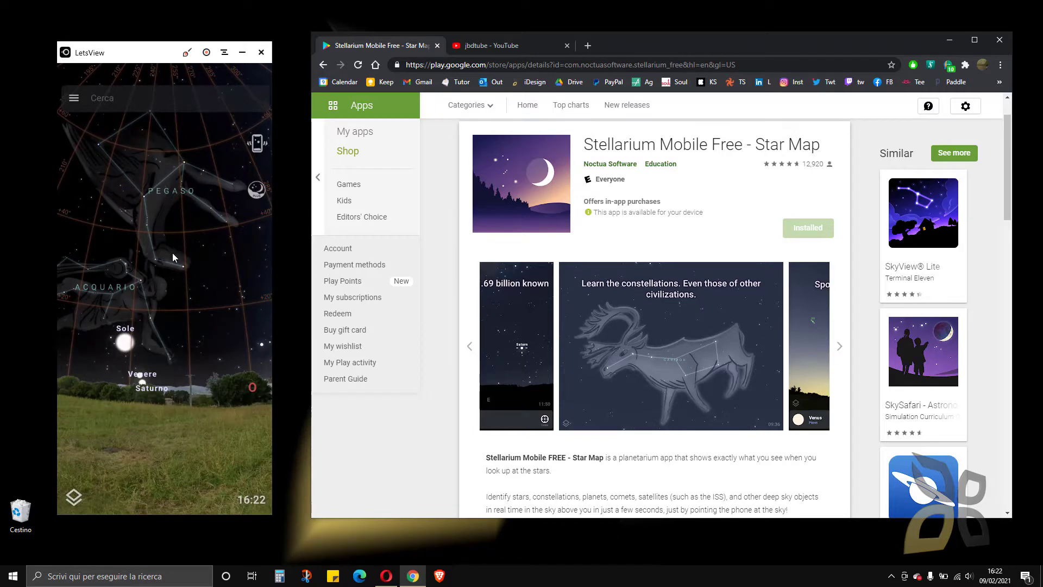
mouse_move(172, 252)
left_mouse_down()
mouse_move(188, 296)
mouse_move(139, 312)
mouse_move(144, 336)
left_mouse_up()
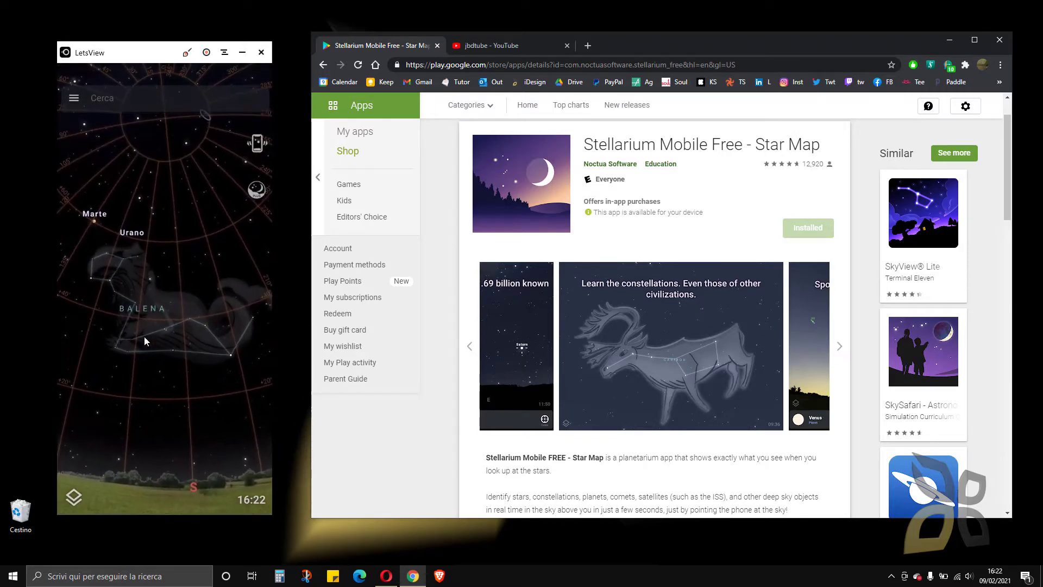
Step: In the sky display options, toggle the grid lines and constellation drawings off and back on
left_click(75, 497)
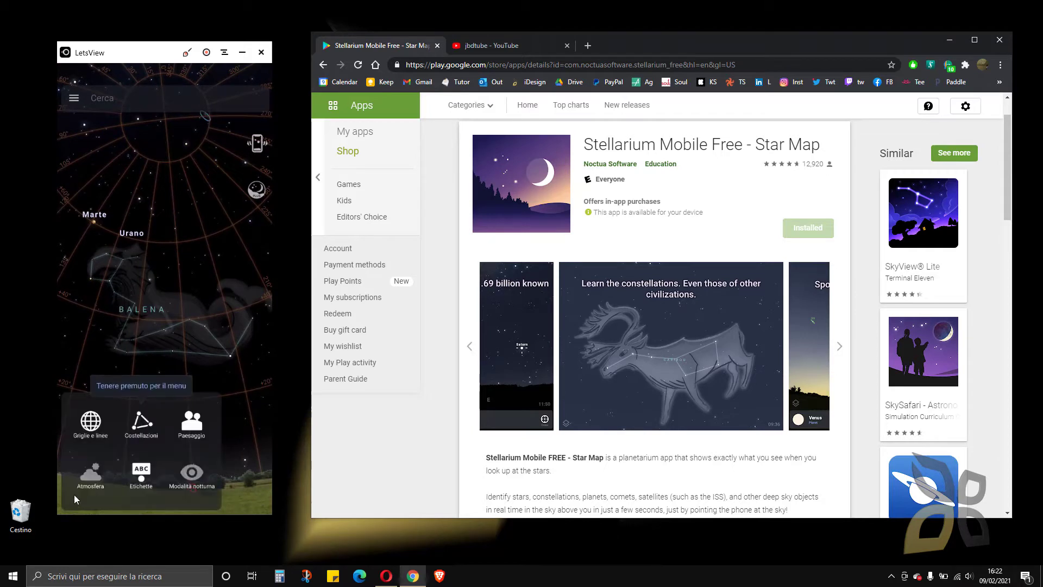
left_click(93, 433)
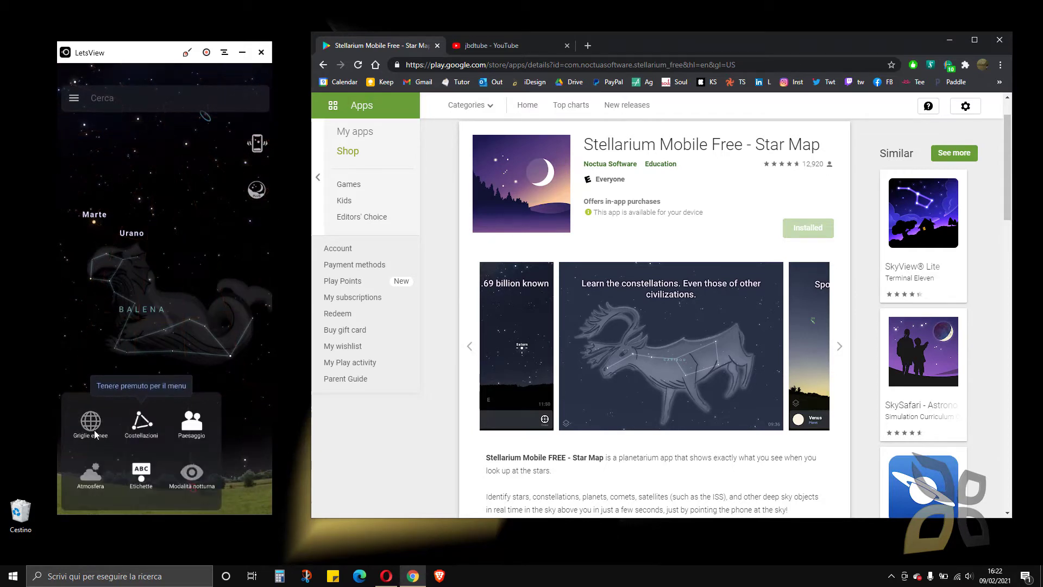
left_click(97, 427)
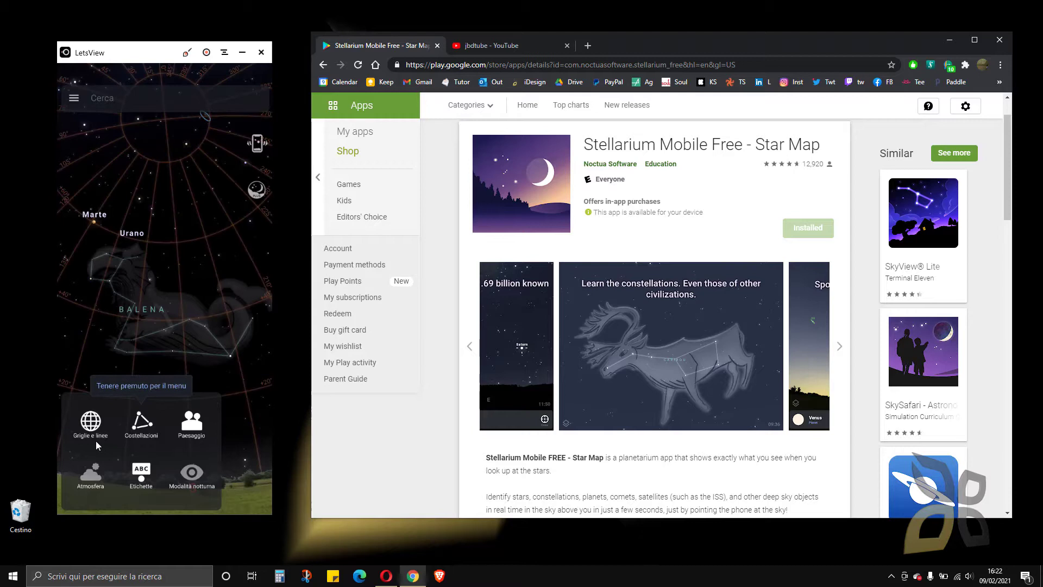
left_click(144, 425)
left_click(144, 429)
mouse_move(163, 308)
left_mouse_down()
mouse_move(158, 334)
mouse_move(143, 313)
left_mouse_up()
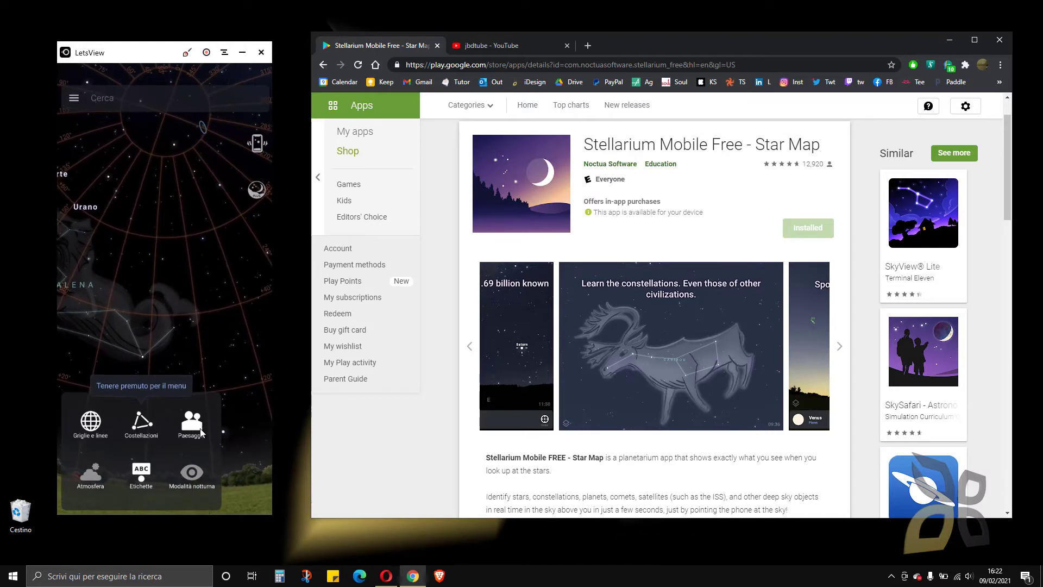
Step: Hide the Paesaggi ground landscape and switch on the Atmosfera daylight effect
left_click(200, 428)
left_click(189, 430)
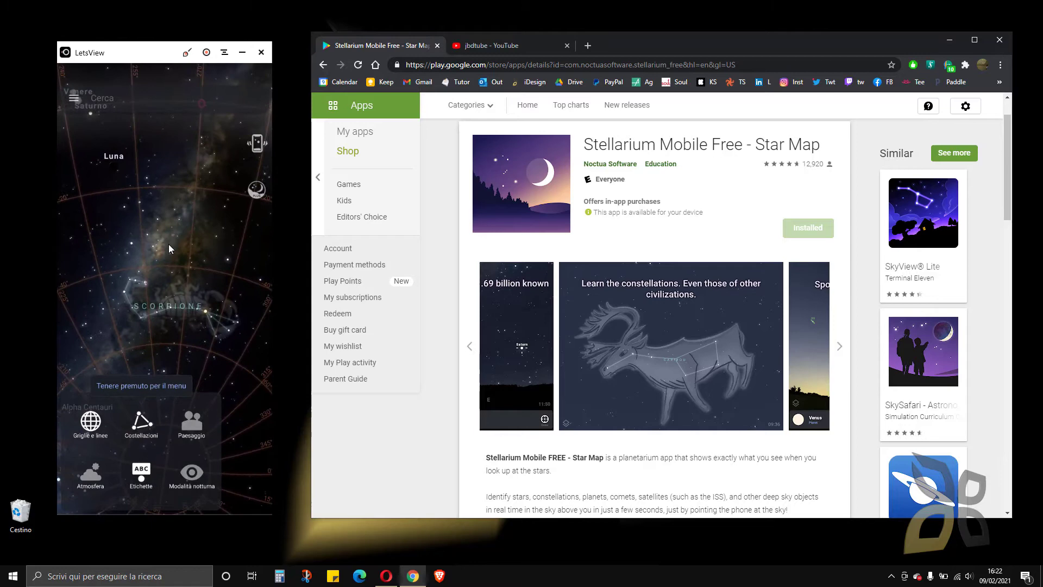
left_click(97, 473)
left_click(191, 473)
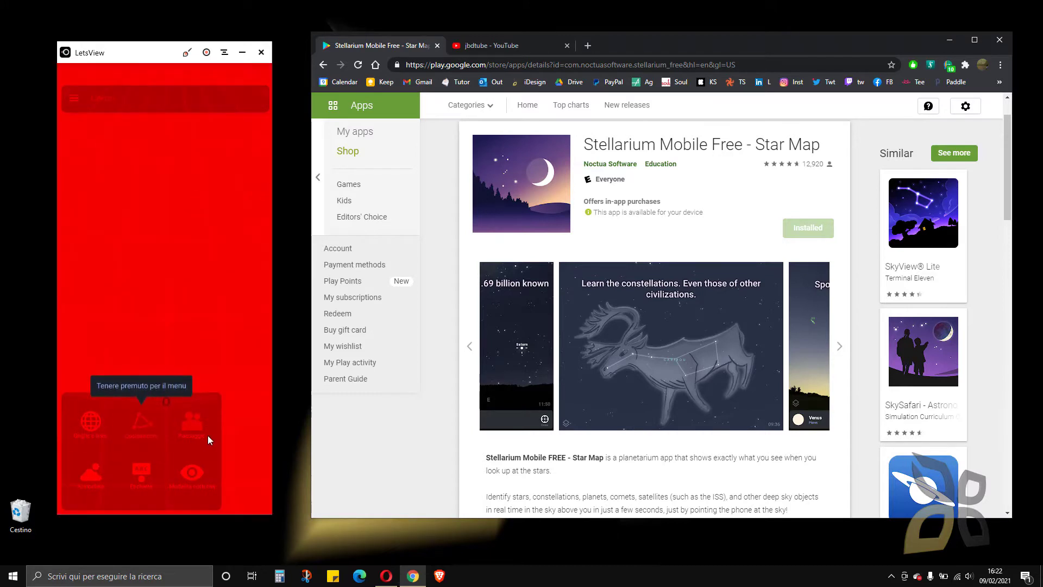
left_click(192, 424)
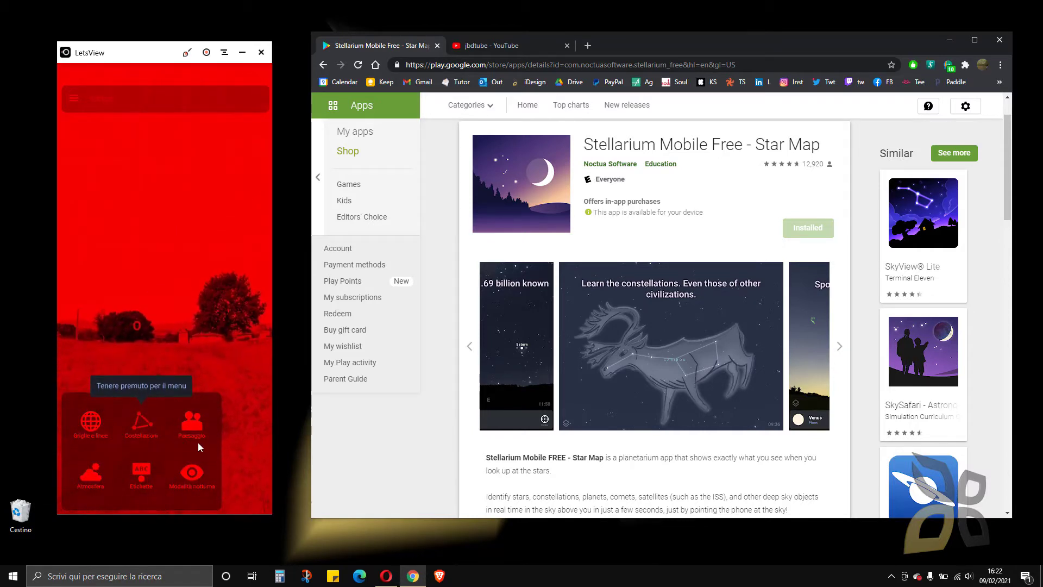
left_click(191, 477)
left_click(203, 430)
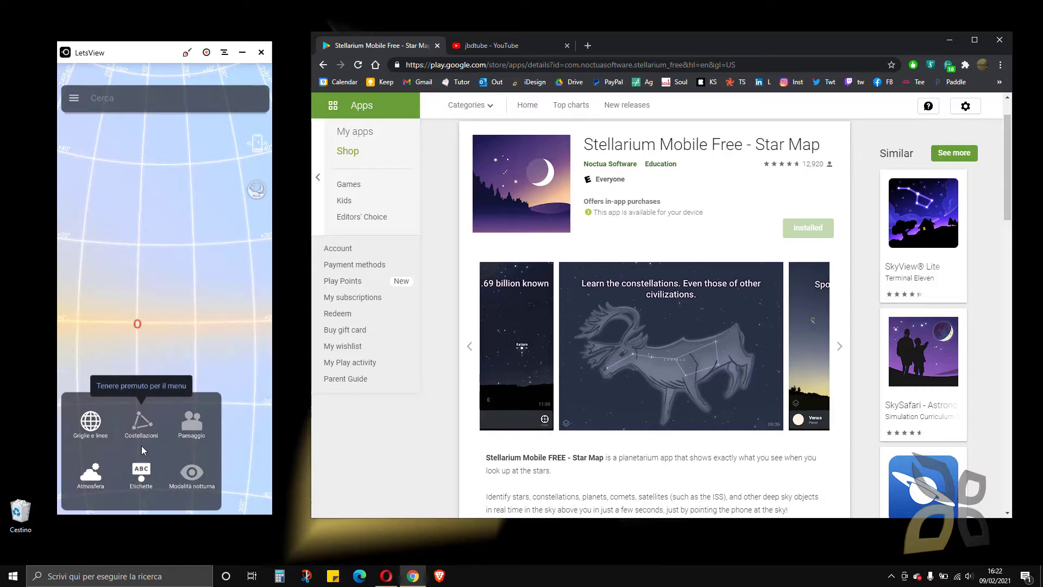
left_click(143, 471)
left_click(198, 482)
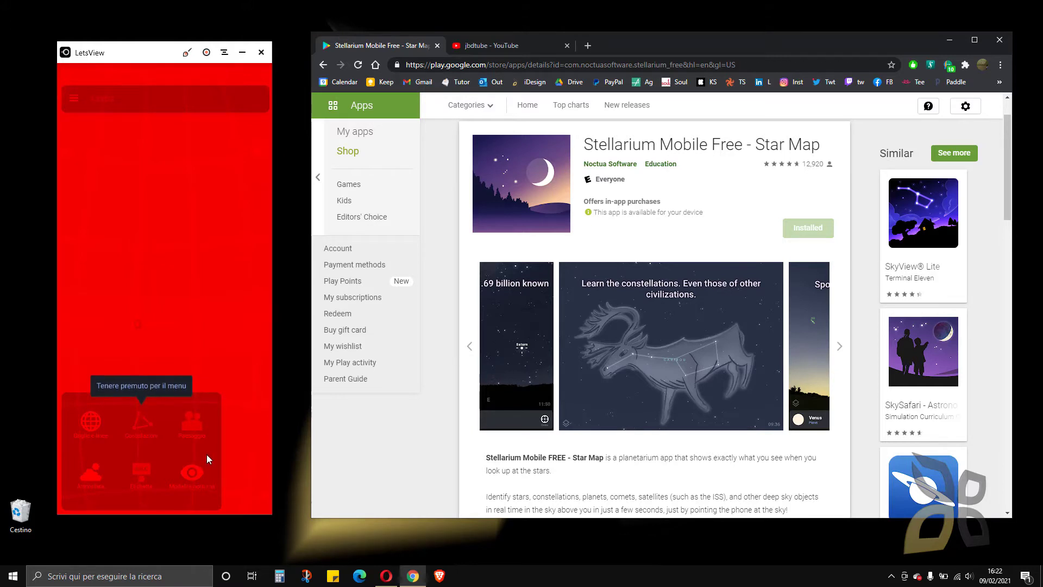
left_click(192, 482)
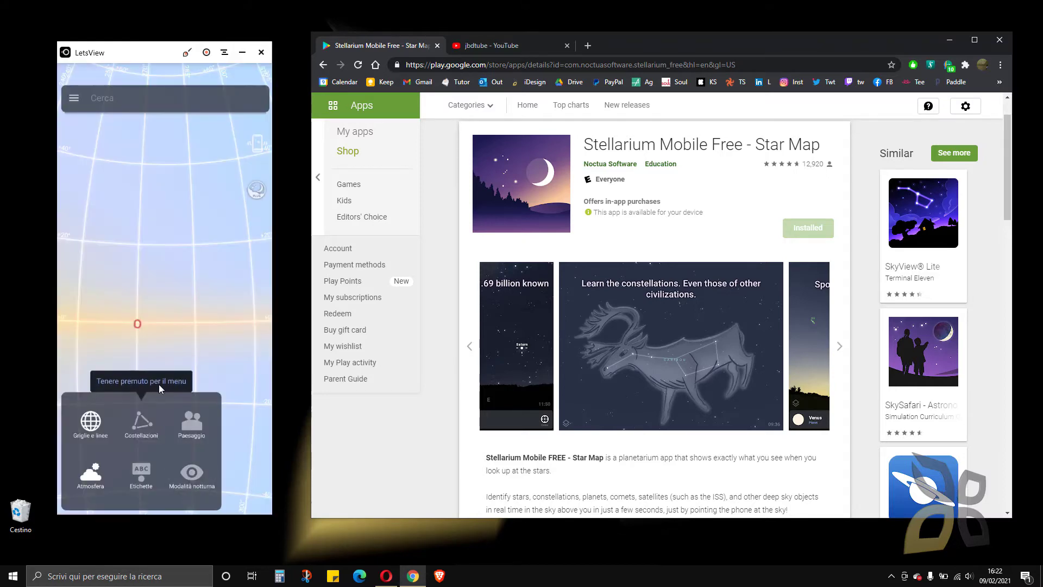
Step: Switch Atmosfera off, pan the sky north and upward, then dismiss the quick settings panel
left_click(84, 483)
left_click(85, 479)
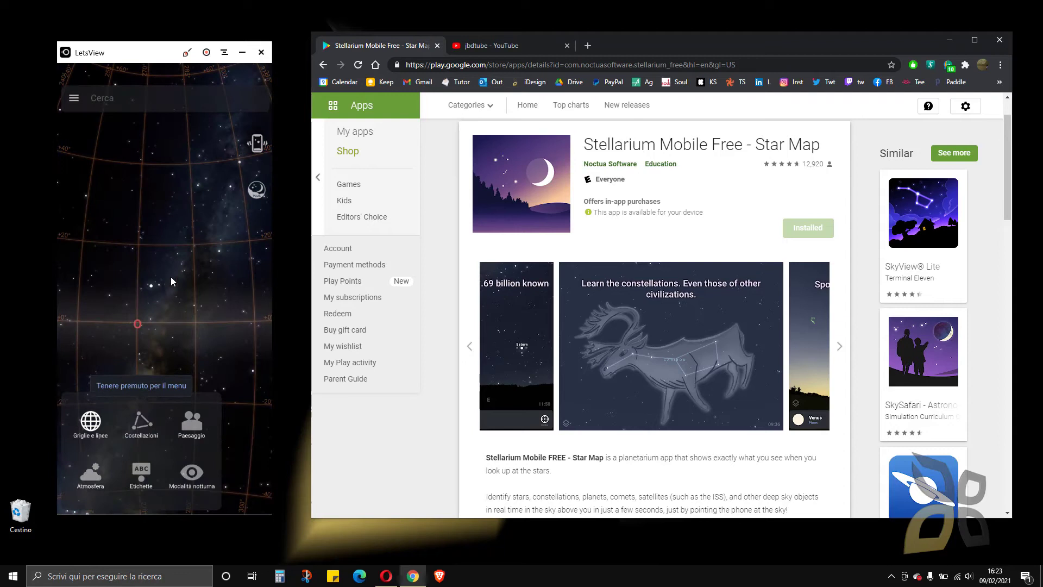
mouse_move(171, 276)
left_mouse_down()
mouse_move(118, 285)
mouse_move(205, 276)
left_mouse_up()
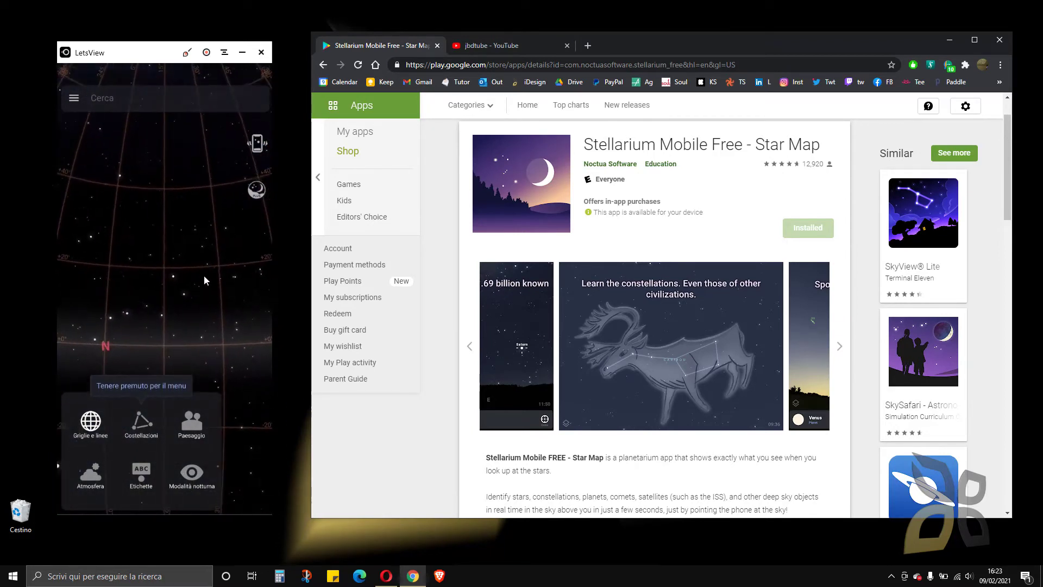
left_click(99, 478)
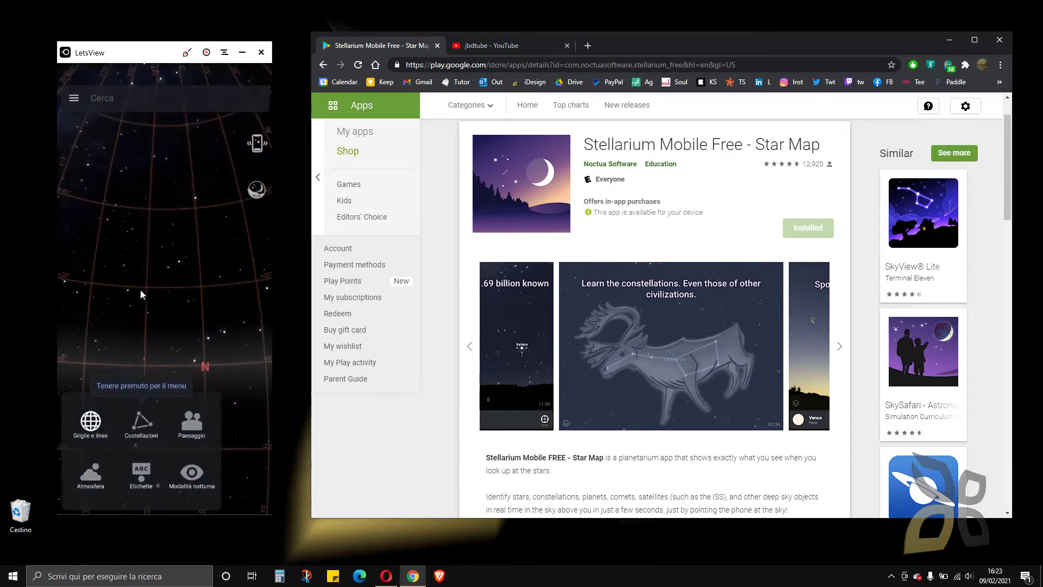
mouse_move(157, 271)
left_mouse_down()
mouse_move(116, 249)
mouse_move(138, 261)
mouse_move(177, 381)
left_mouse_up()
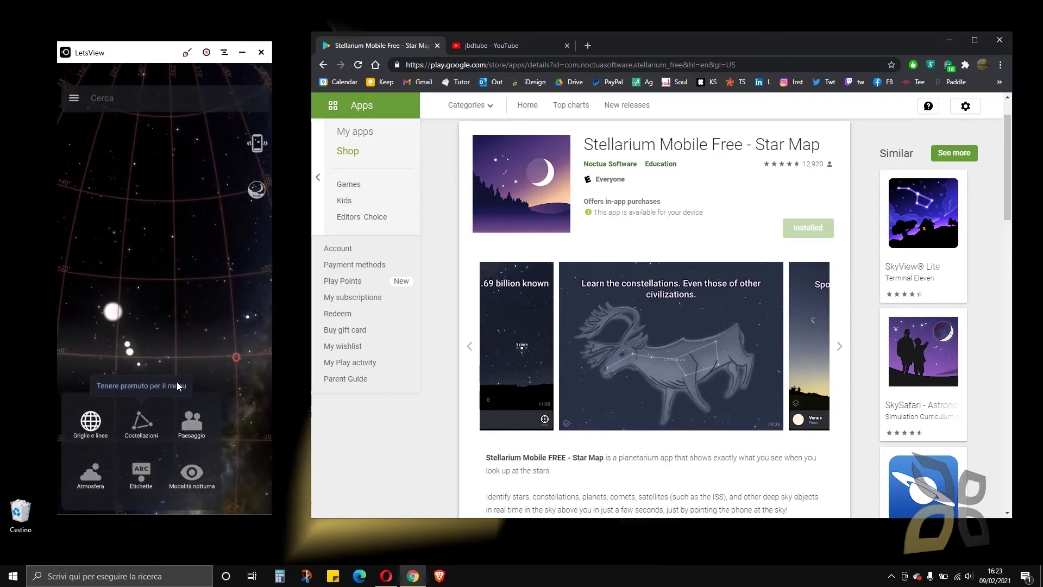
left_click(207, 374)
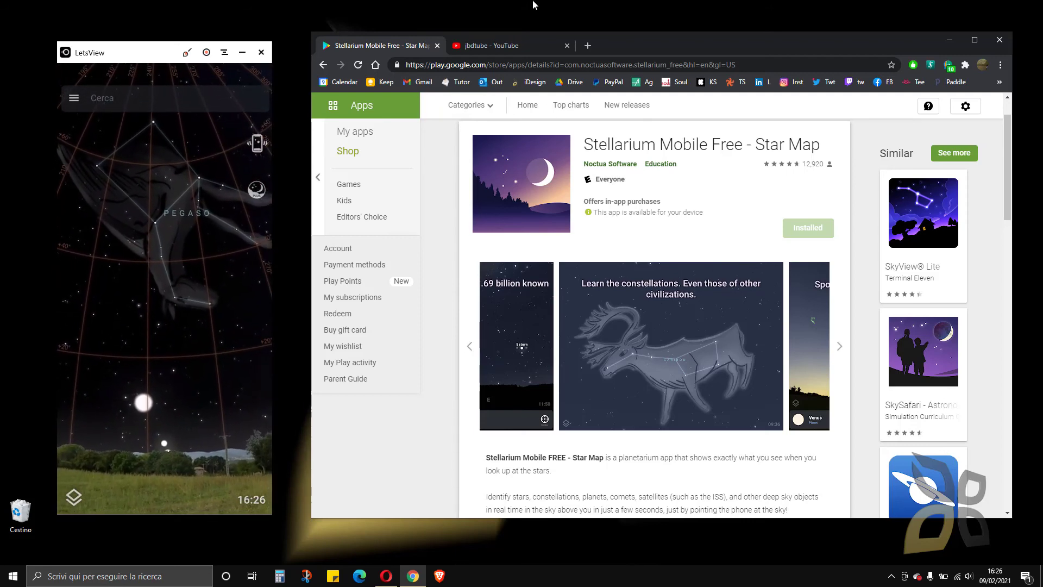
Step: Open the channel's Playlists tab and advance the English Video-Guides carousel
left_click(502, 45)
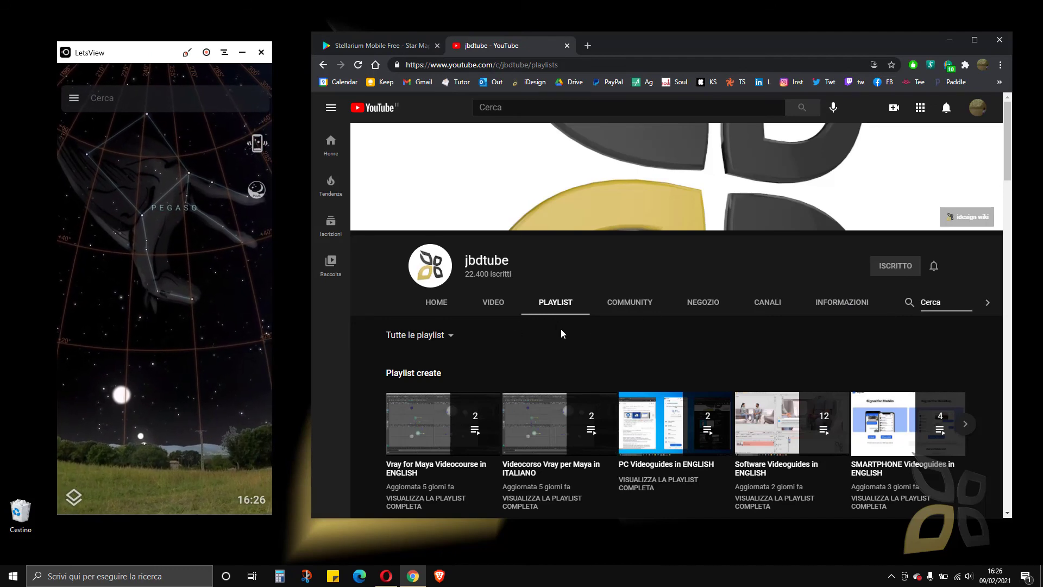
scroll(560, 329, "down", 2)
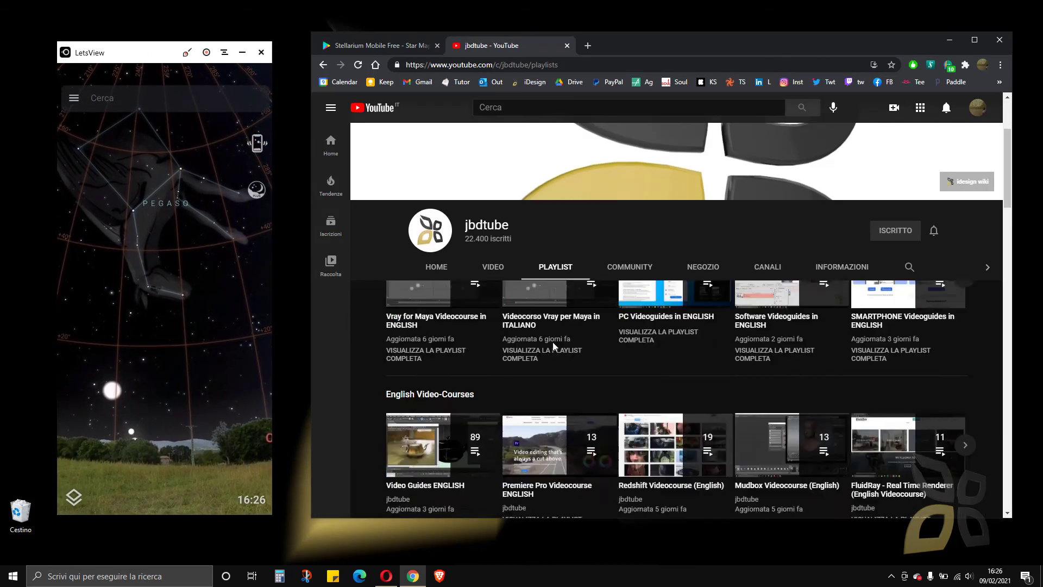
scroll(553, 341, "down", 5)
scroll(552, 342, "up", 3)
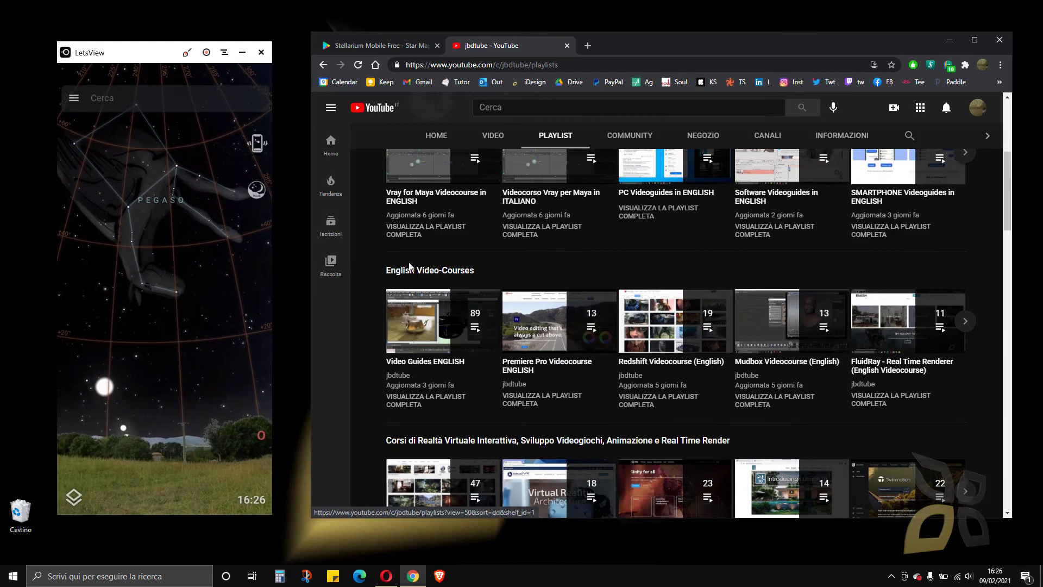
scroll(544, 364, "down", 1)
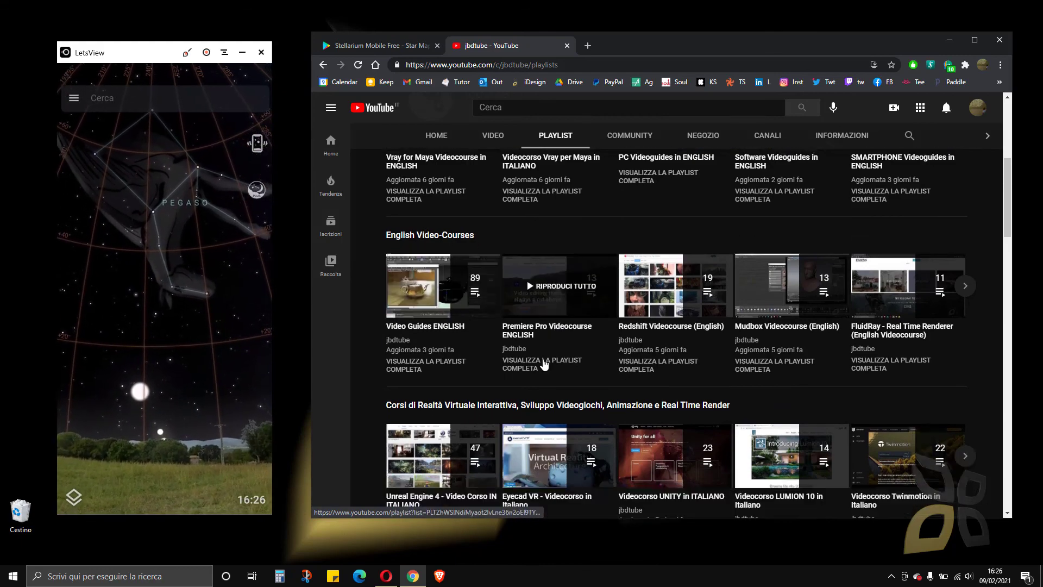
scroll(544, 365, "down", 5)
scroll(563, 368, "down", 5)
scroll(579, 370, "down", 5)
scroll(585, 373, "down", 2)
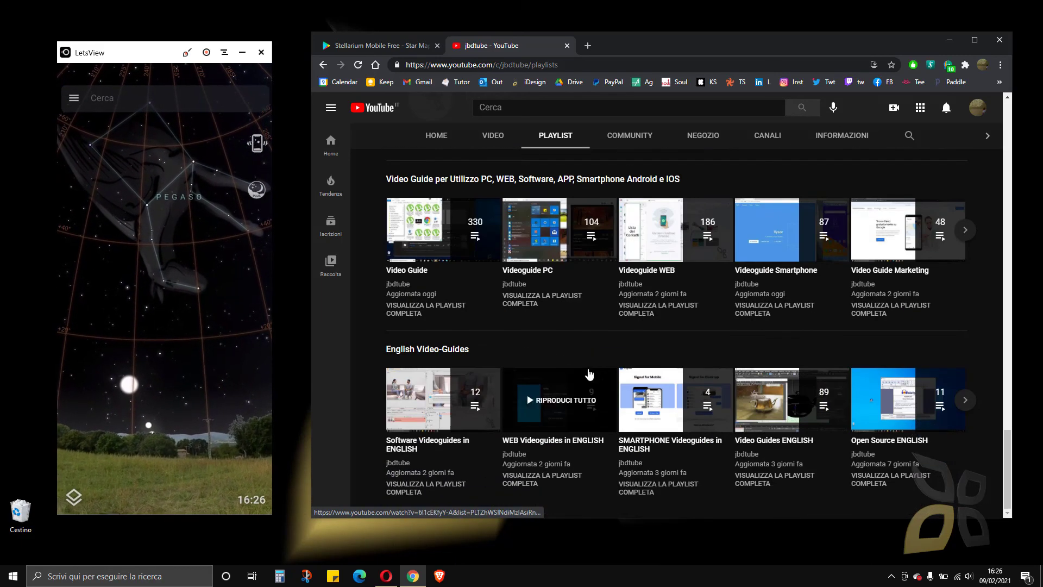
scroll(445, 390, "up", 1)
scroll(399, 355, "down", 1)
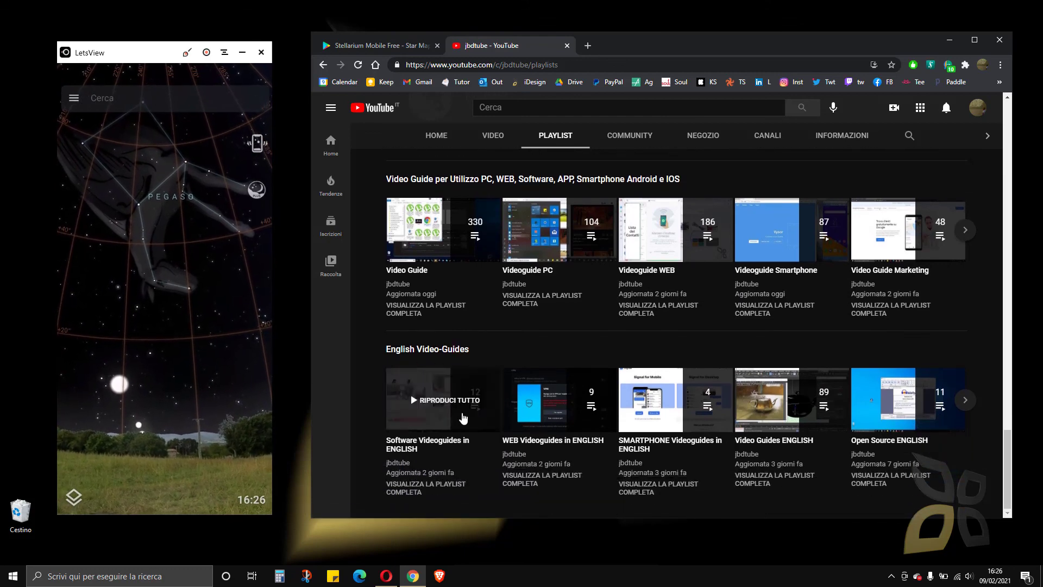
left_click(966, 400)
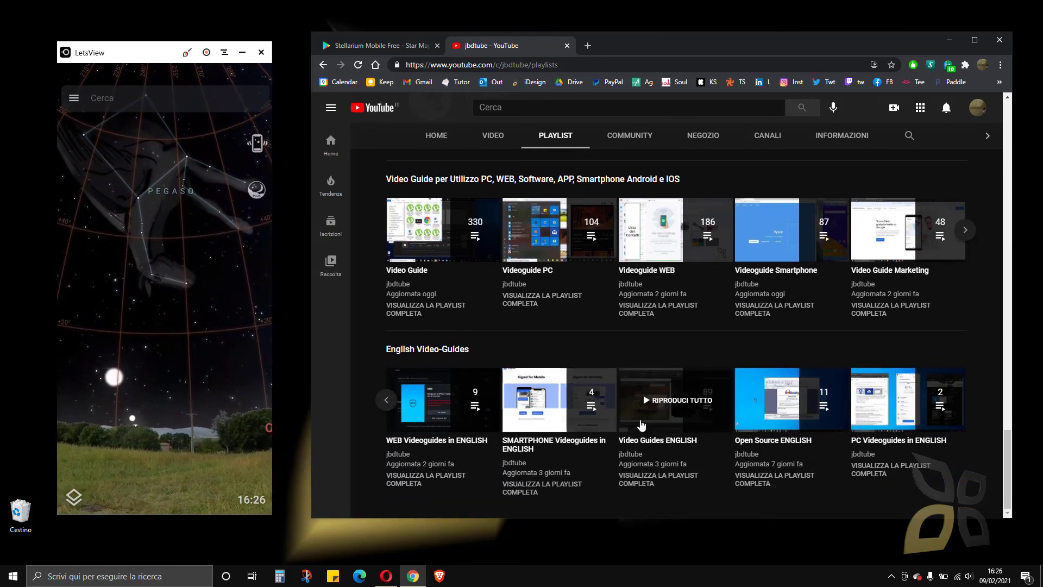
scroll(783, 245, "up", 4)
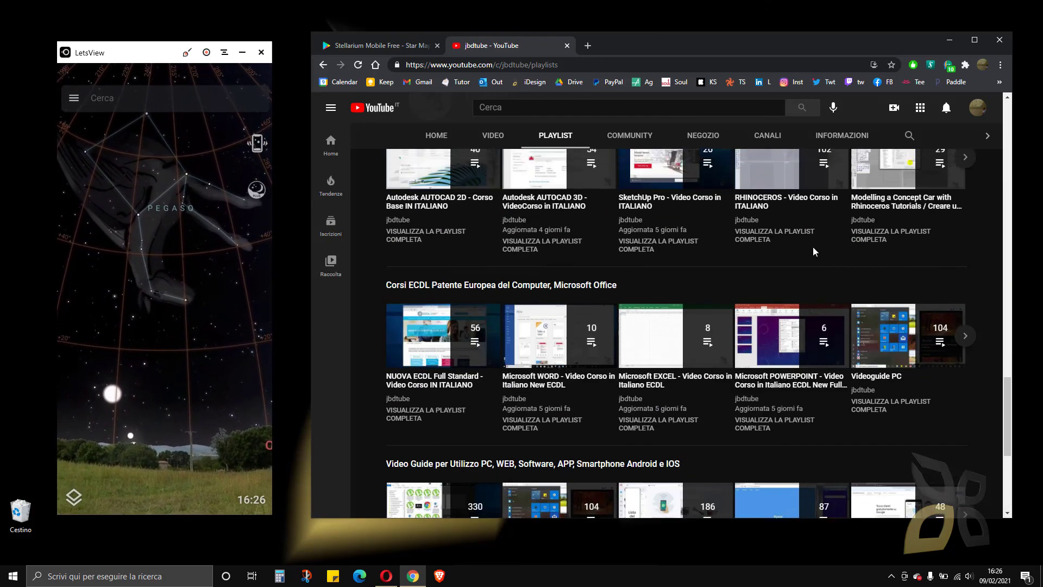
scroll(813, 247, "up", 5)
scroll(817, 233, "up", 5)
scroll(818, 233, "up", 5)
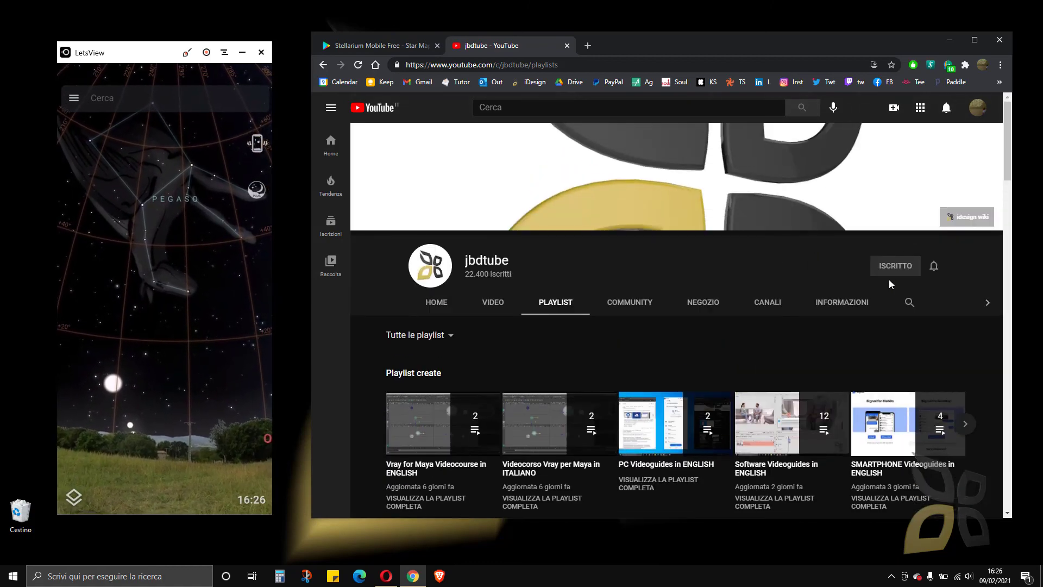